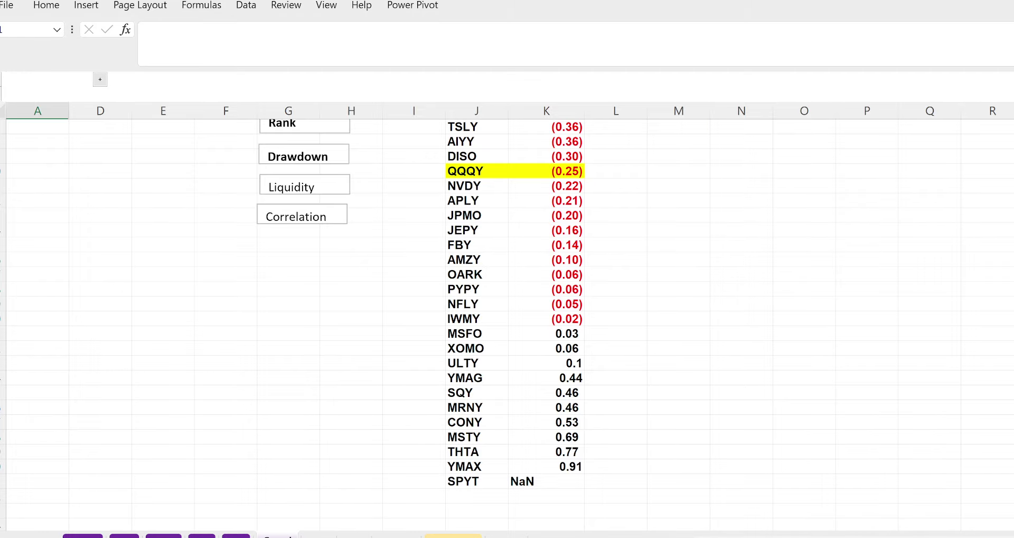
# Step: Open the Distribution sheet from the correlation sheet and review the funds' payment history by date down to the summary rows
pyautogui.scroll(2, 338, 341)
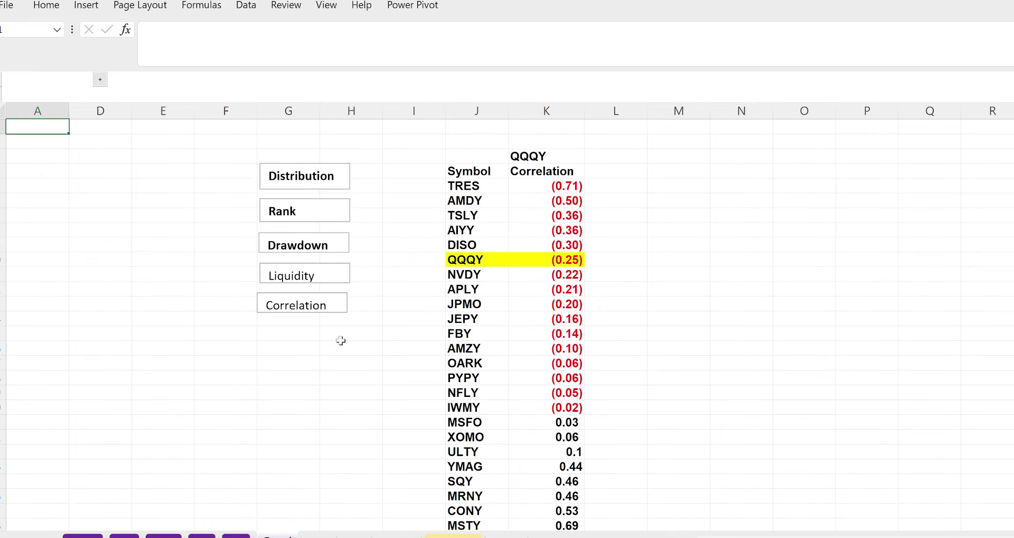
pyautogui.click(320, 177)
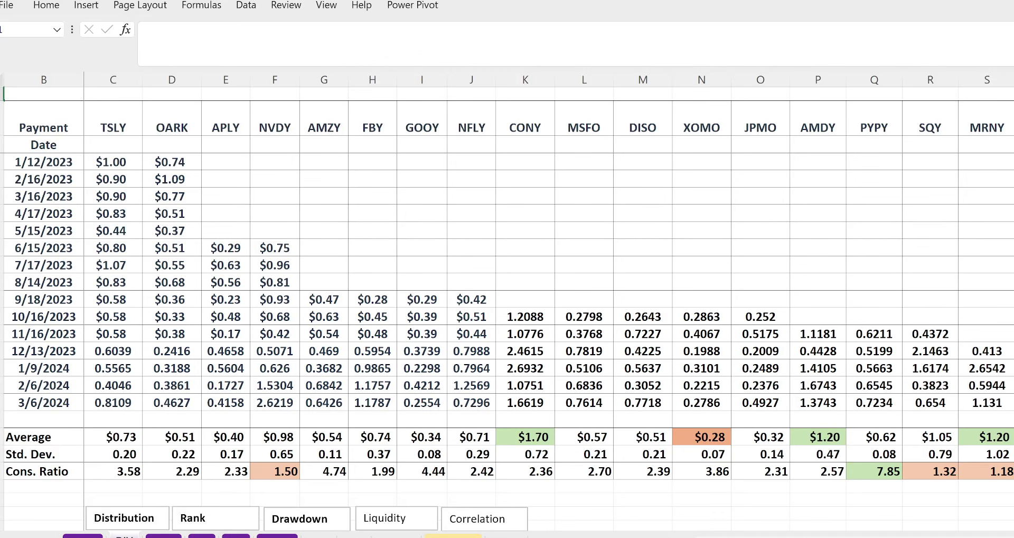
pyautogui.scroll(1, 816, 280)
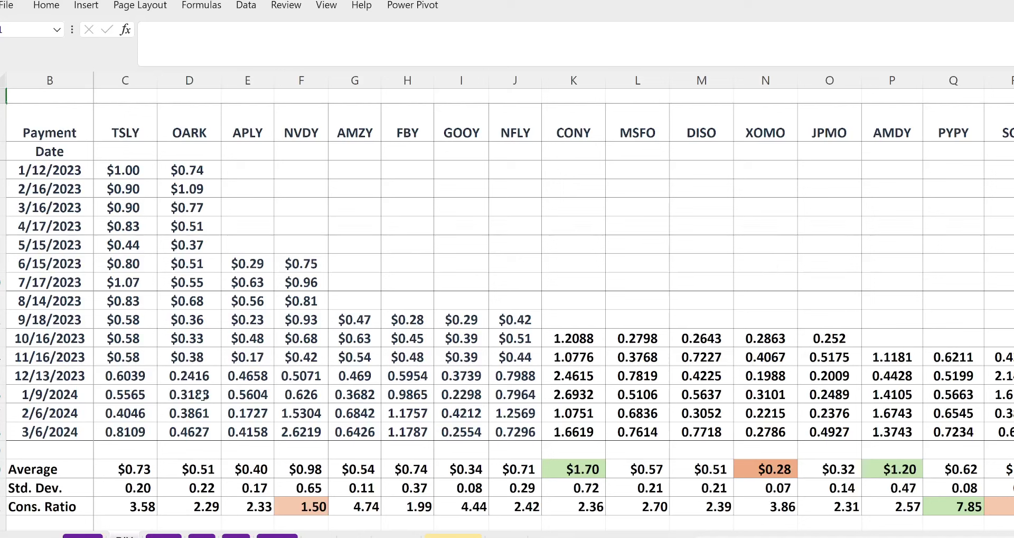
pyautogui.scroll(-1, 113, 412)
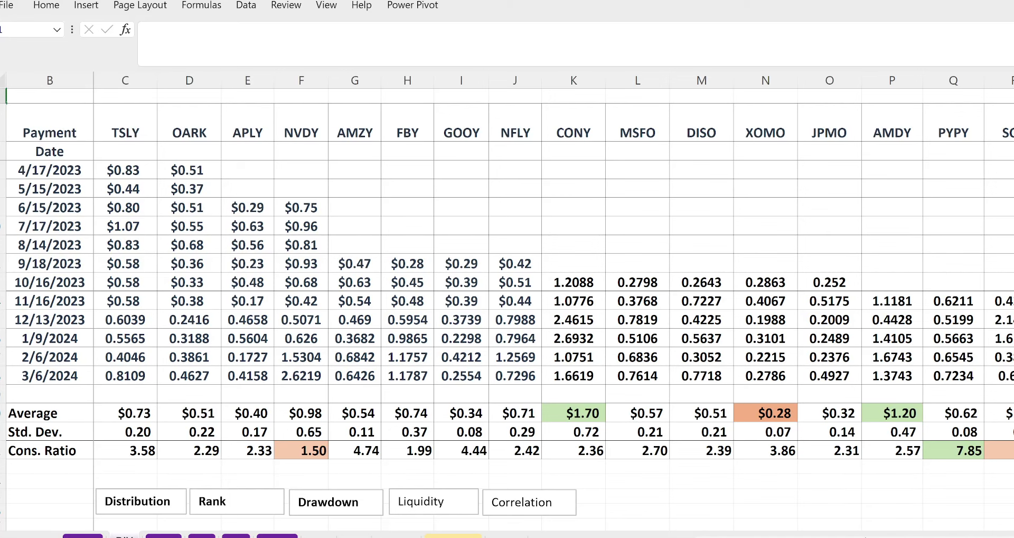
# Step: Compare the Average, Std. Dev. and Cons. Ratio rows across the fund columns from TSLY through IWMY
pyautogui.hscroll(5, 553, 295)
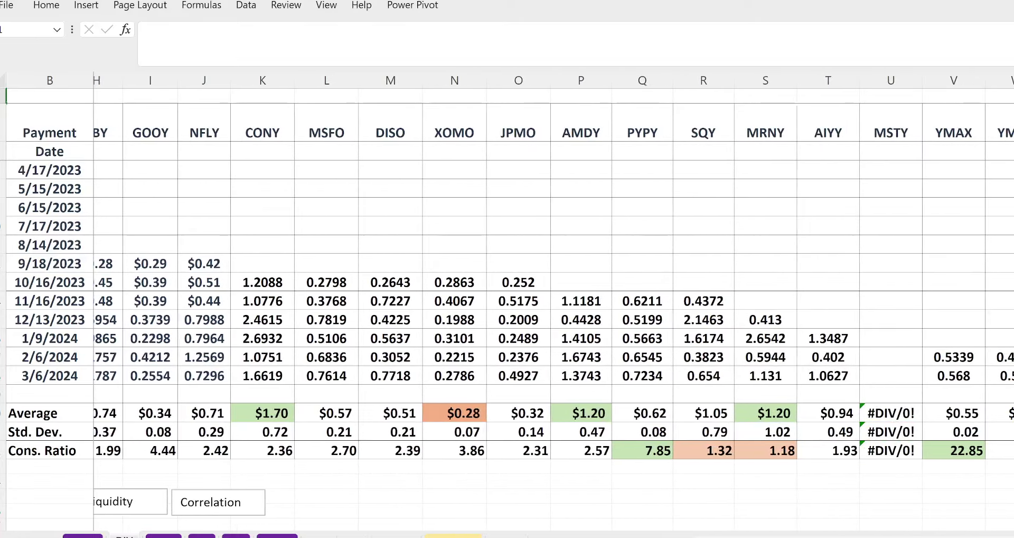
pyautogui.hscroll(2, 553, 295)
pyautogui.hscroll(4, 553, 294)
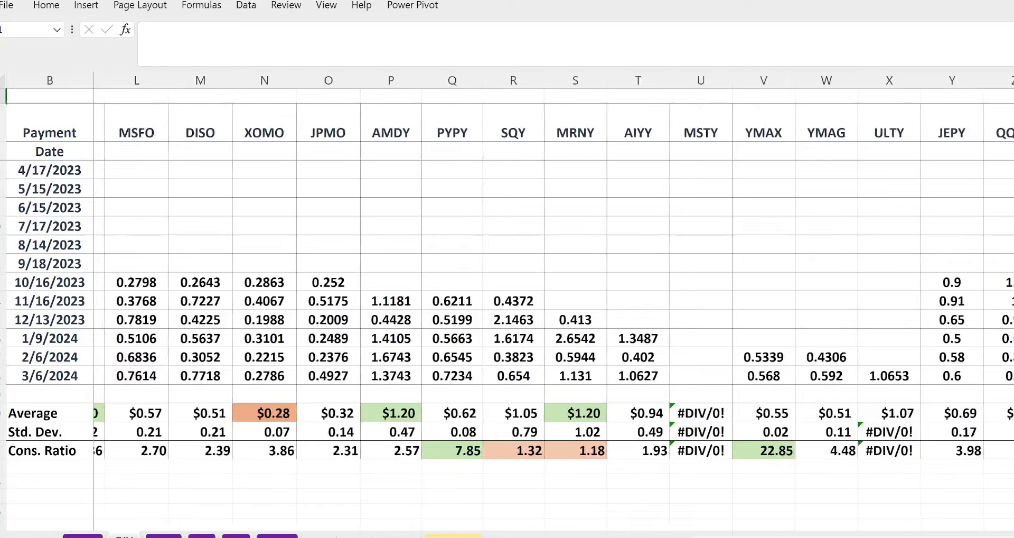
pyautogui.hscroll(1, 553, 295)
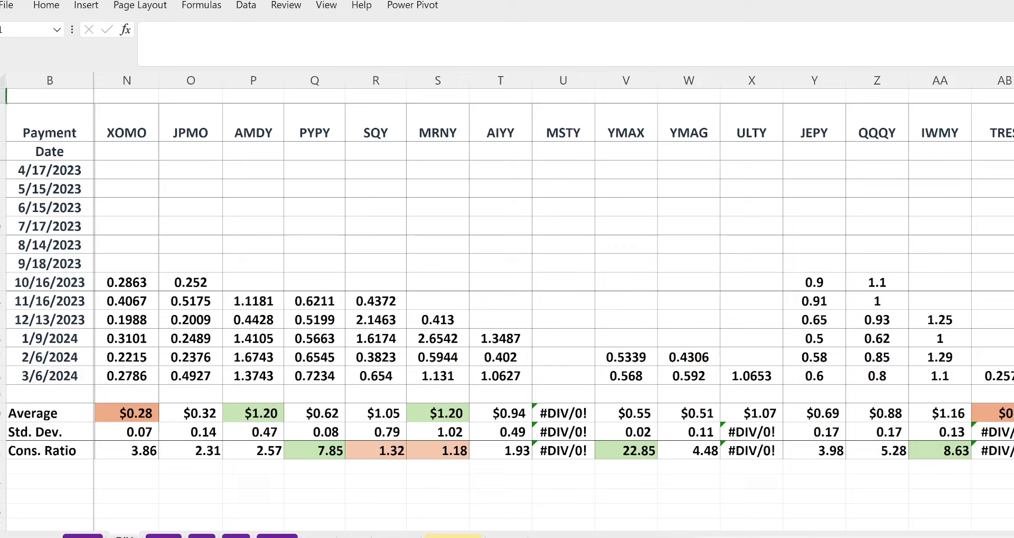
pyautogui.hscroll(1, 553, 294)
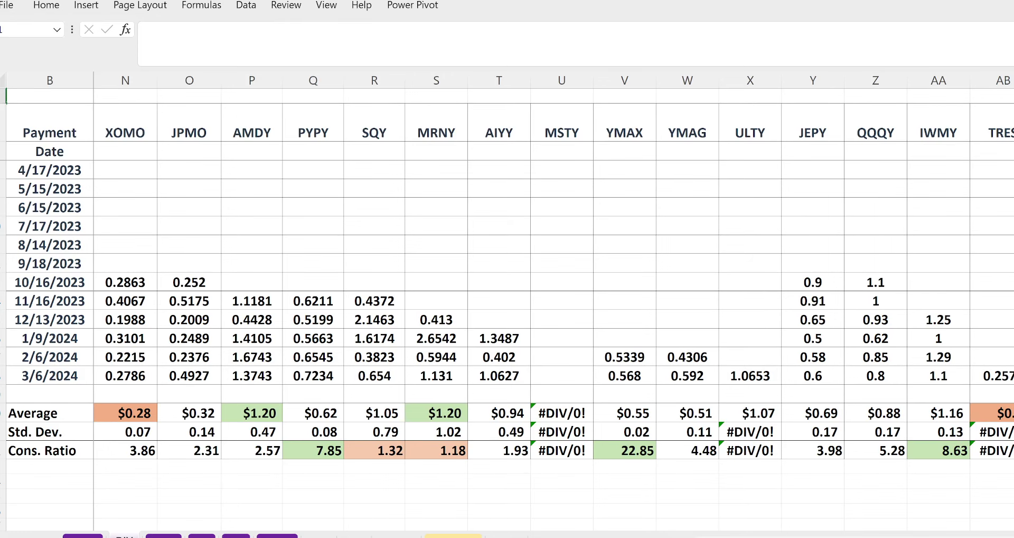
pyautogui.hscroll(-2, 553, 280)
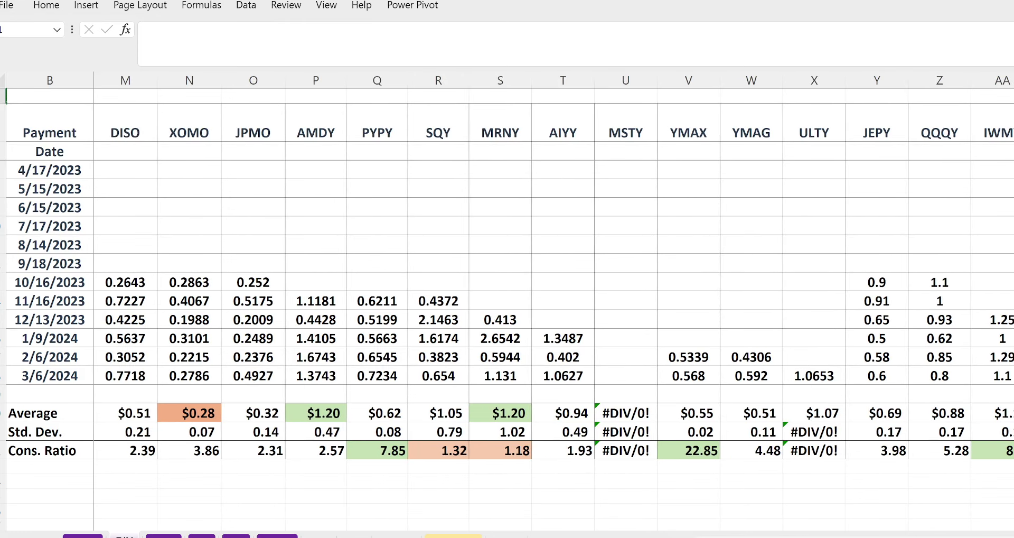
pyautogui.hscroll(-4, 553, 280)
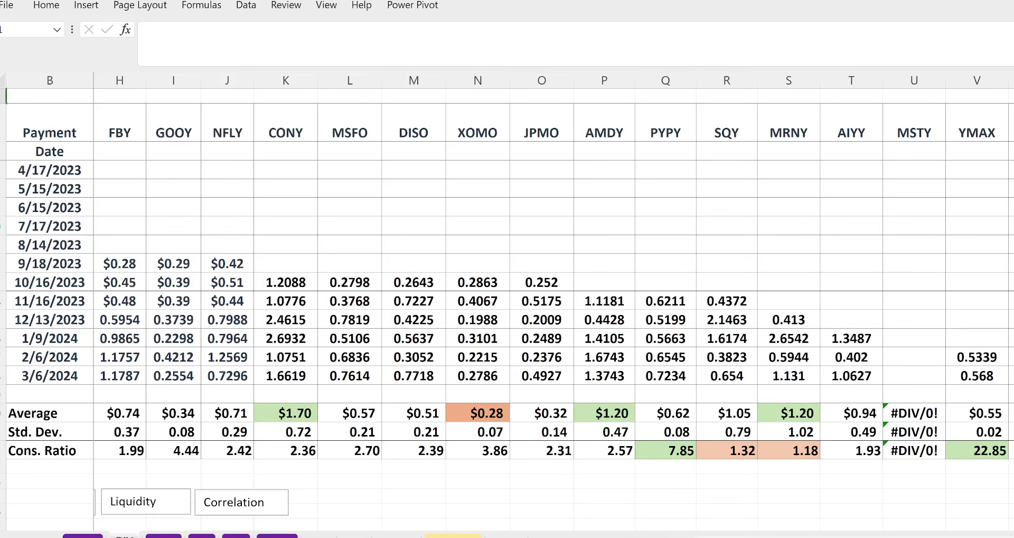
# Step: Examine the distribution statistics of the remaining funds through TRES and THTA, and return to the first fund columns
pyautogui.hscroll(2, 799, 402)
pyautogui.hscroll(4, 552, 296)
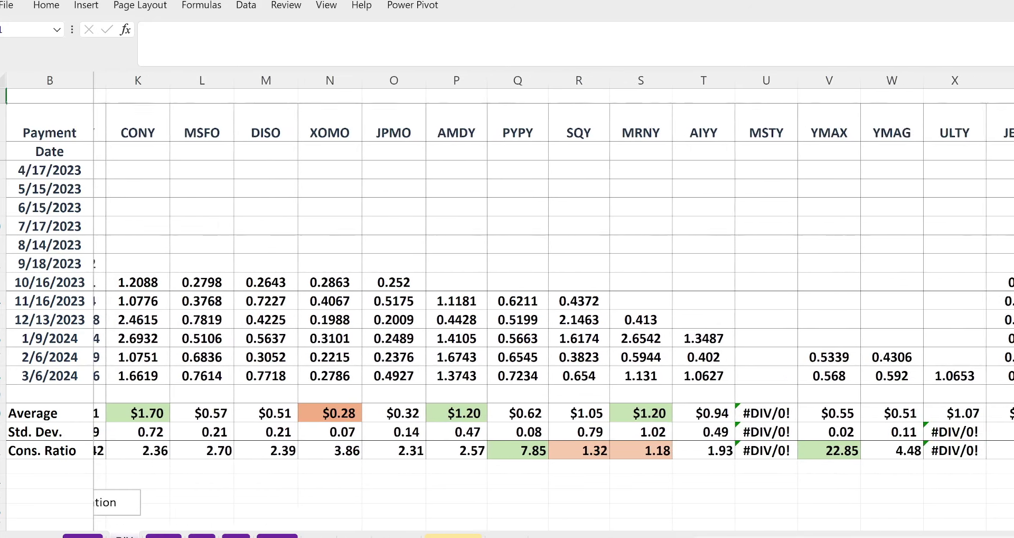
pyautogui.hscroll(2, 553, 295)
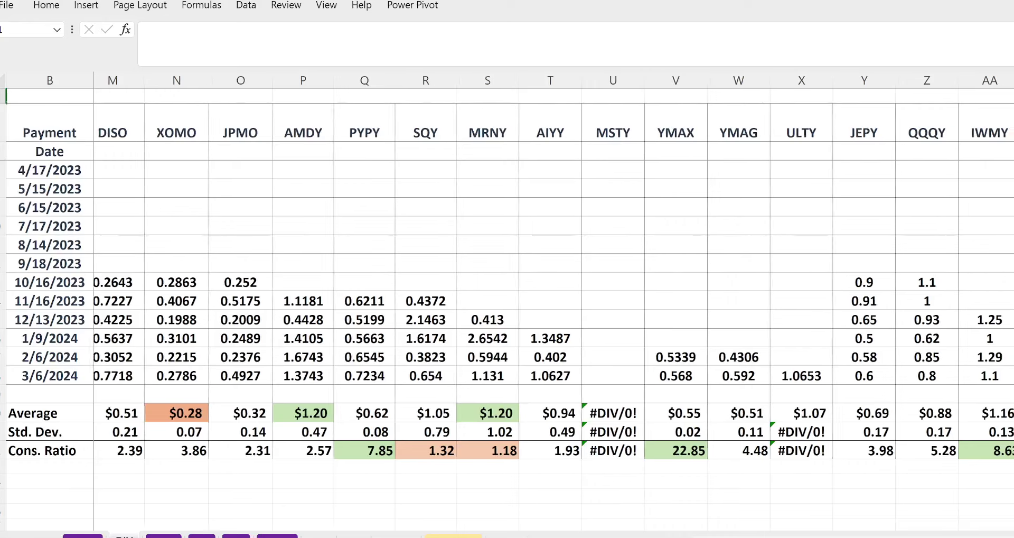
pyautogui.hscroll(-1, 553, 295)
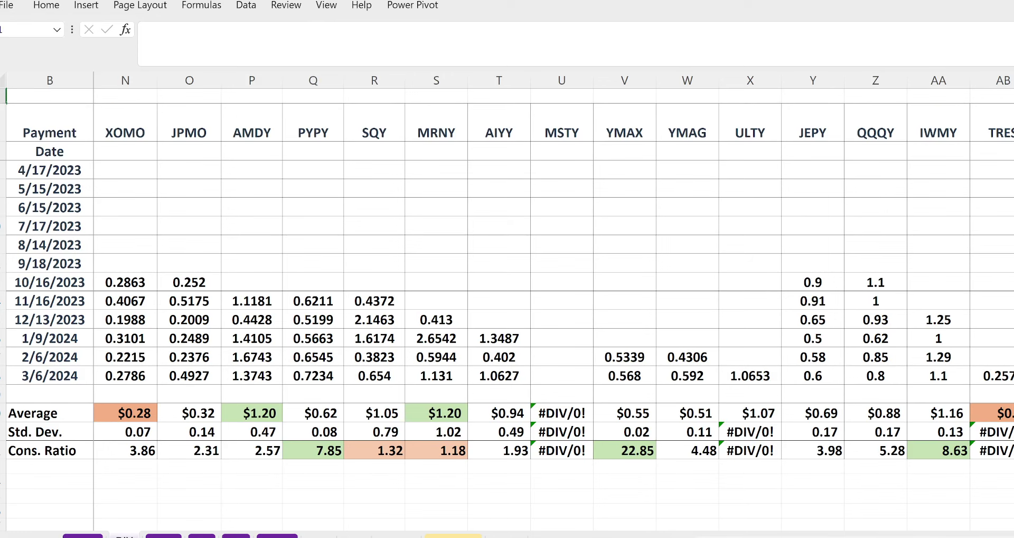
pyautogui.hscroll(3, 553, 268)
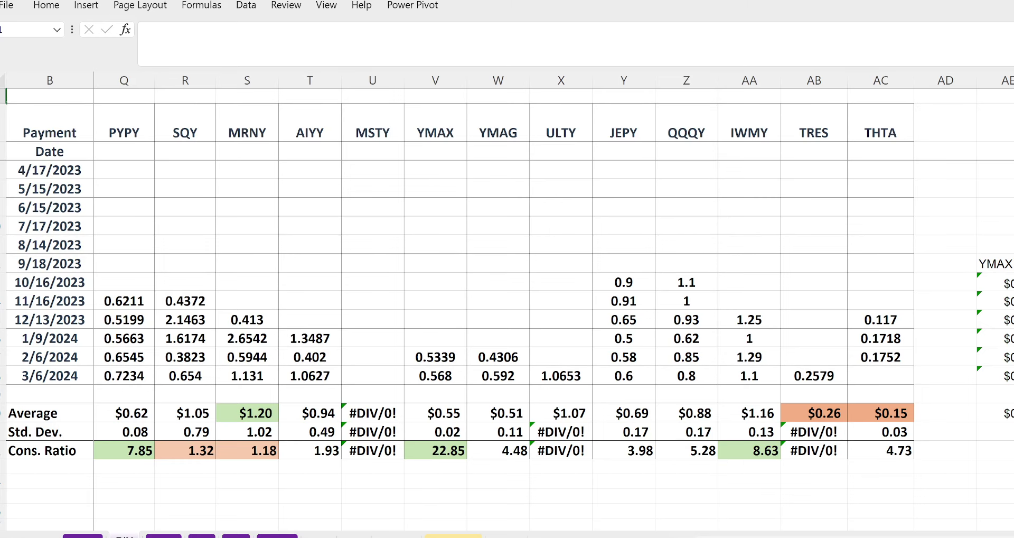
pyautogui.hscroll(-7, 553, 275)
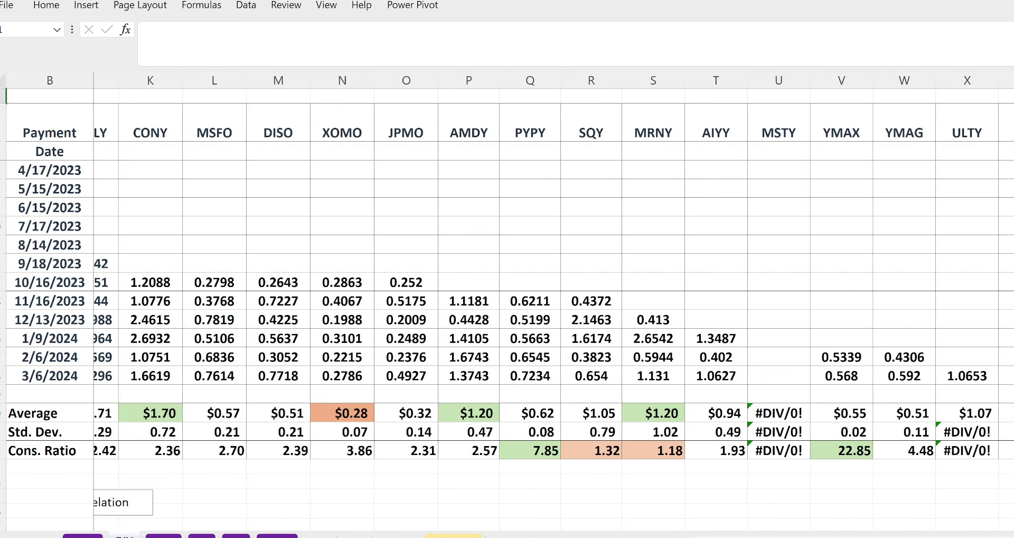
pyautogui.hscroll(-7, 554, 275)
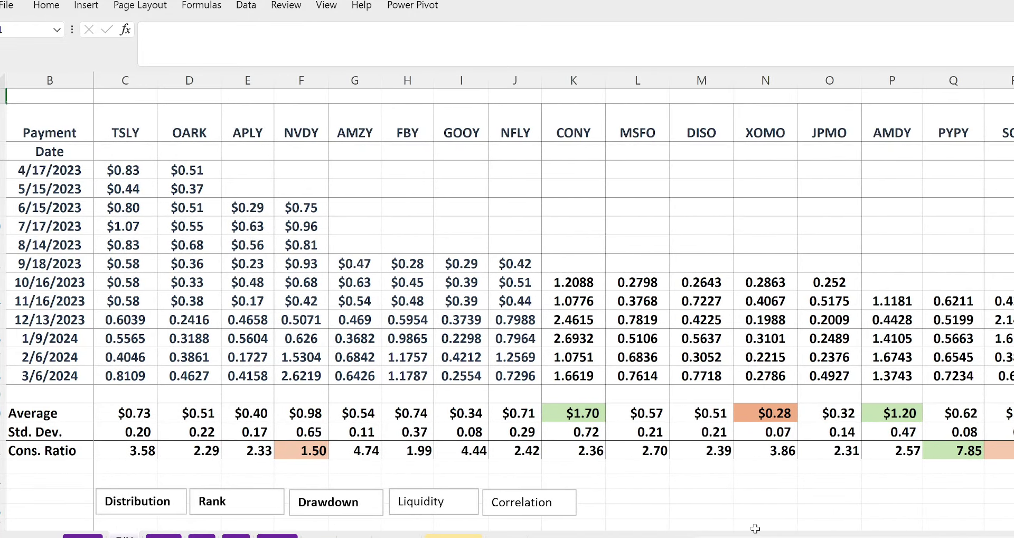
# Step: Open the Rank sheet and review every fund's last price, 52-week high and low, and rank from MSTY to TRES
pyautogui.click(211, 508)
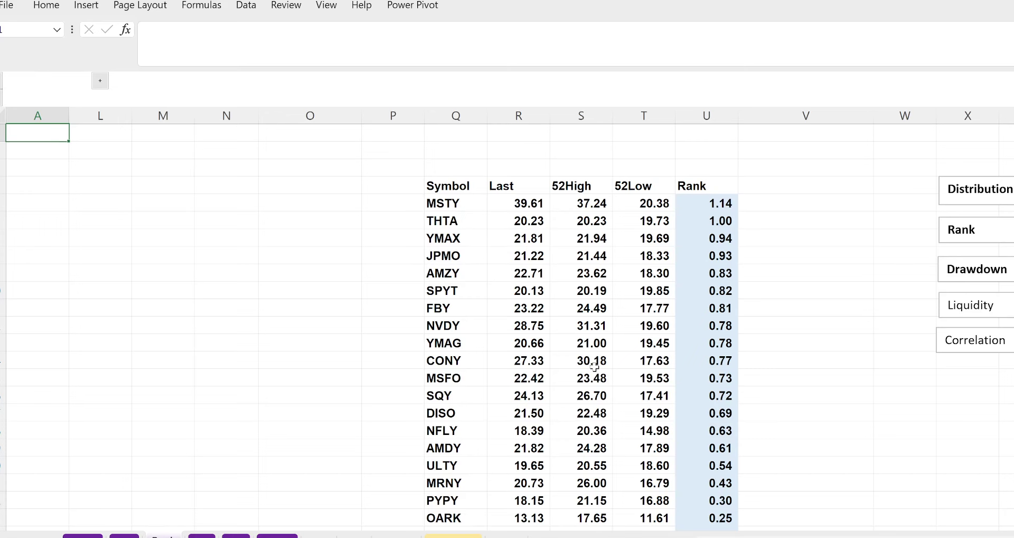
pyautogui.scroll(-1, 758, 263)
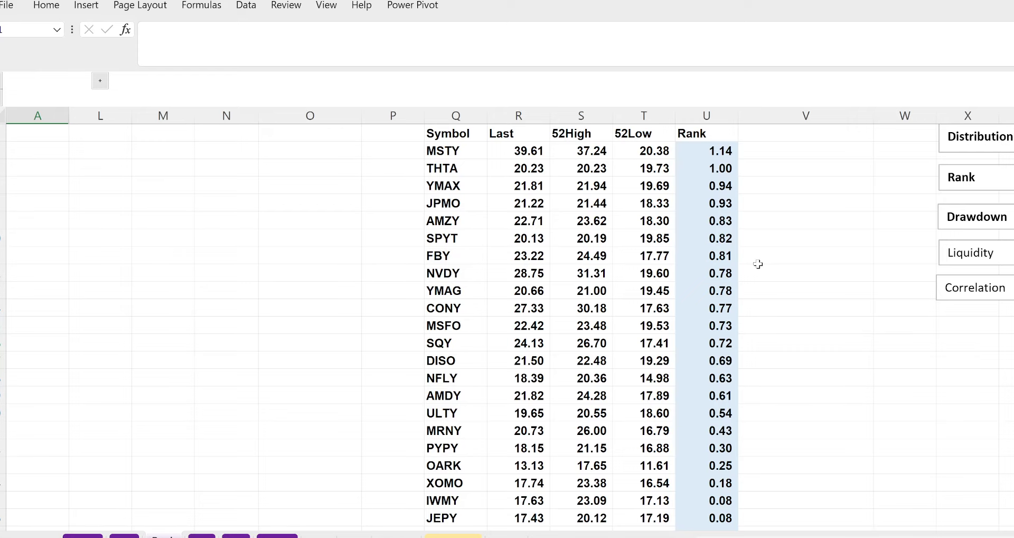
pyautogui.scroll(-1, 757, 263)
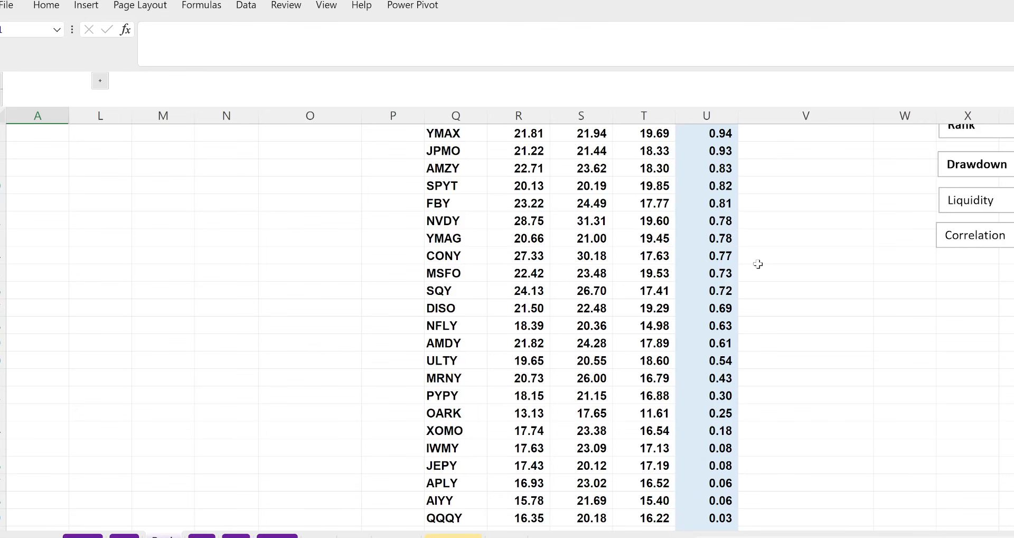
pyautogui.scroll(-1, 757, 264)
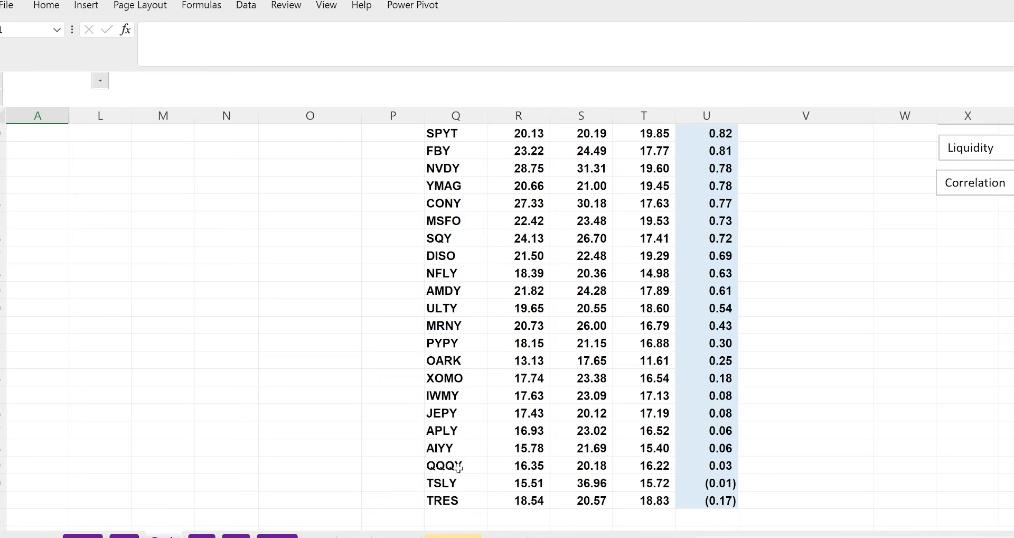
pyautogui.scroll(3, 459, 467)
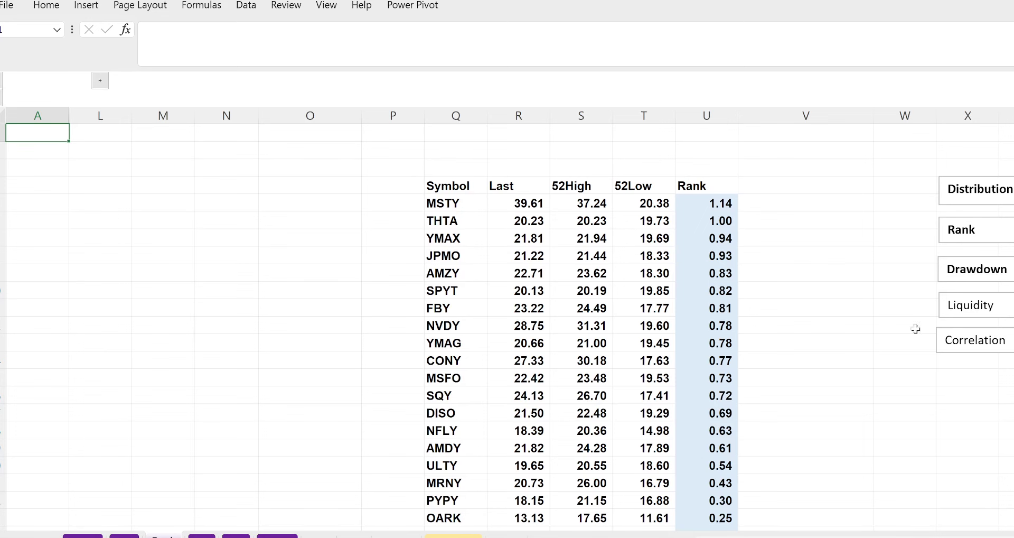
# Step: Open the Drawdown sheet and review the potential drawdown percentages for all funds from TSLY to SPYT
pyautogui.click(993, 272)
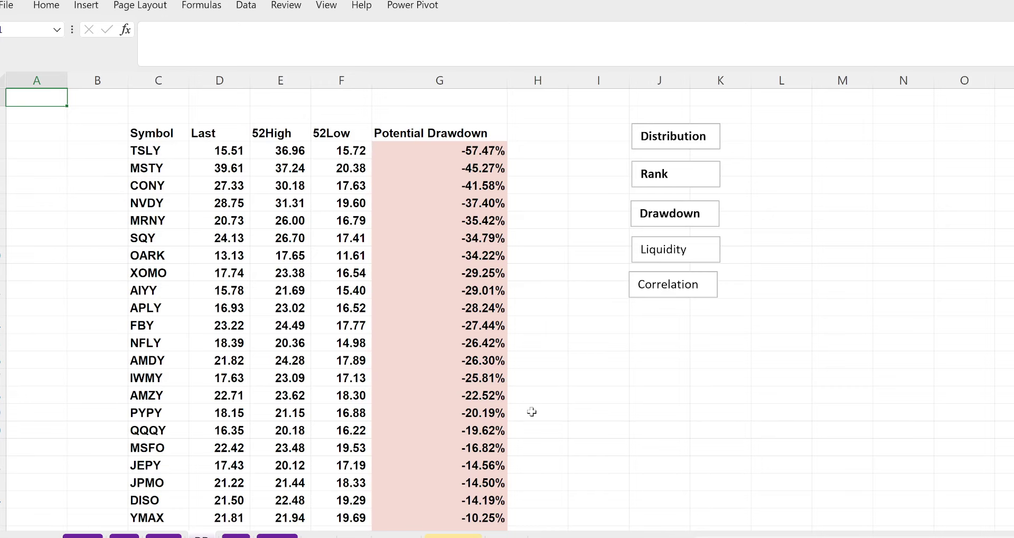
pyautogui.scroll(-3, 532, 412)
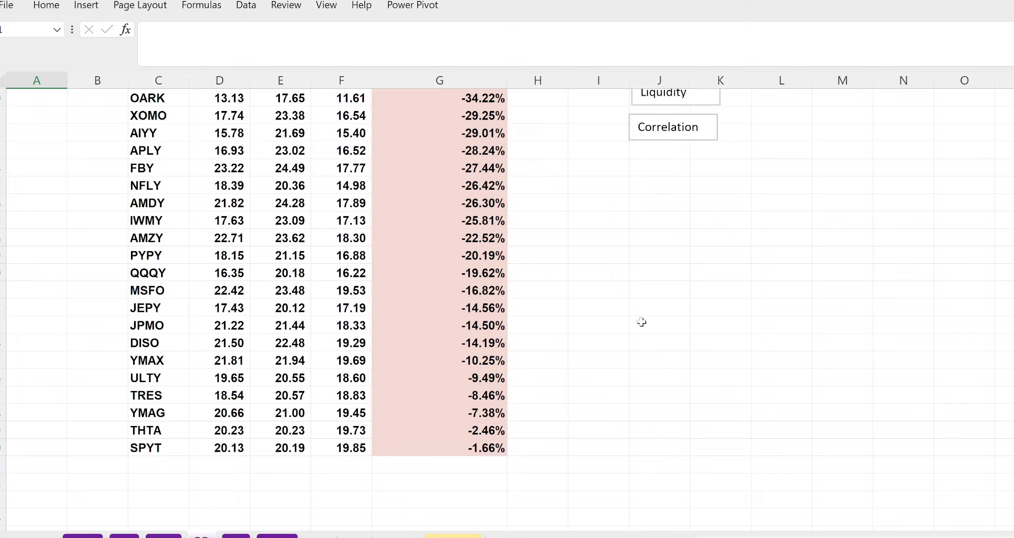
pyautogui.scroll(1, 641, 322)
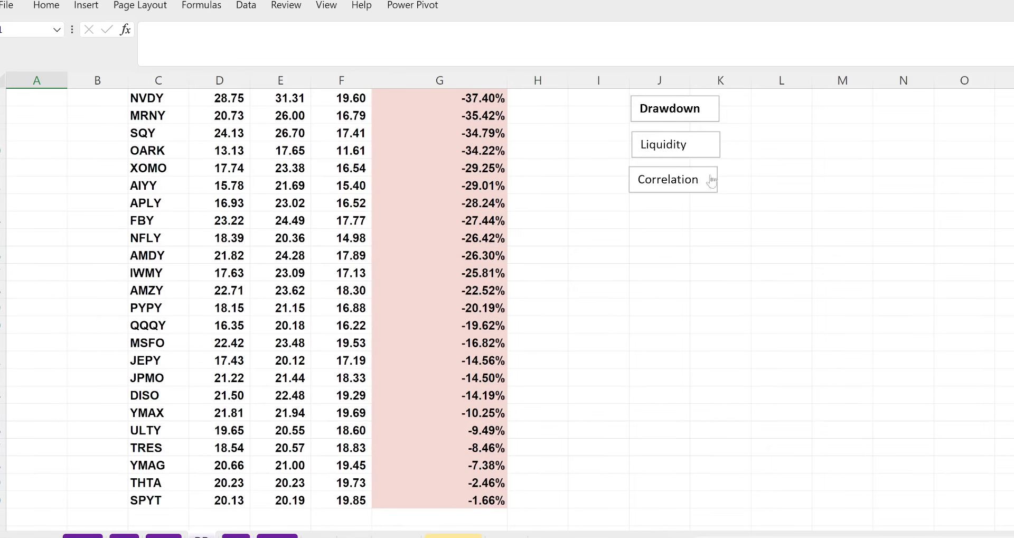
# Step: Open the Liquidity sheet and review the trading volumes of the funds from TSLY to TRES
pyautogui.click(678, 147)
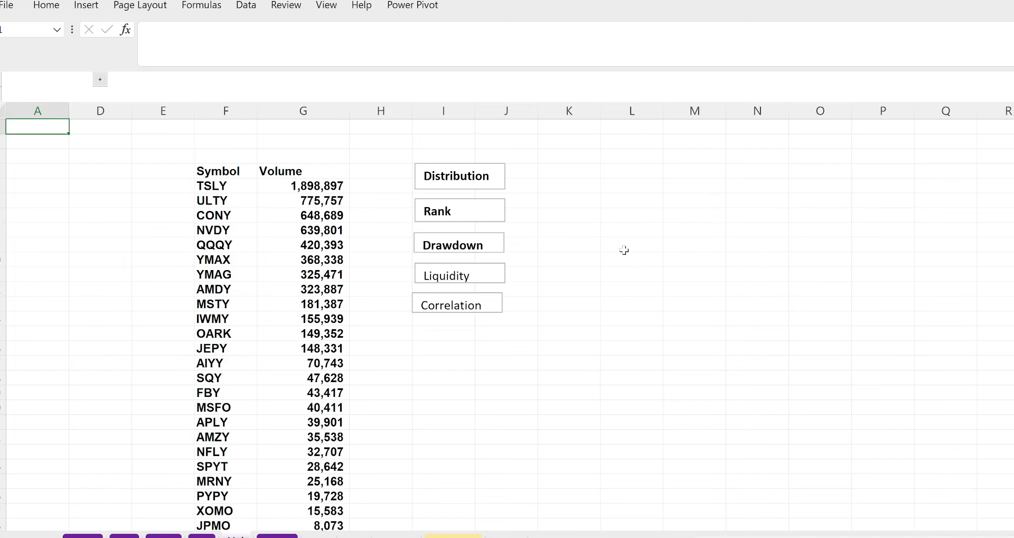
pyautogui.scroll(-1, 624, 250)
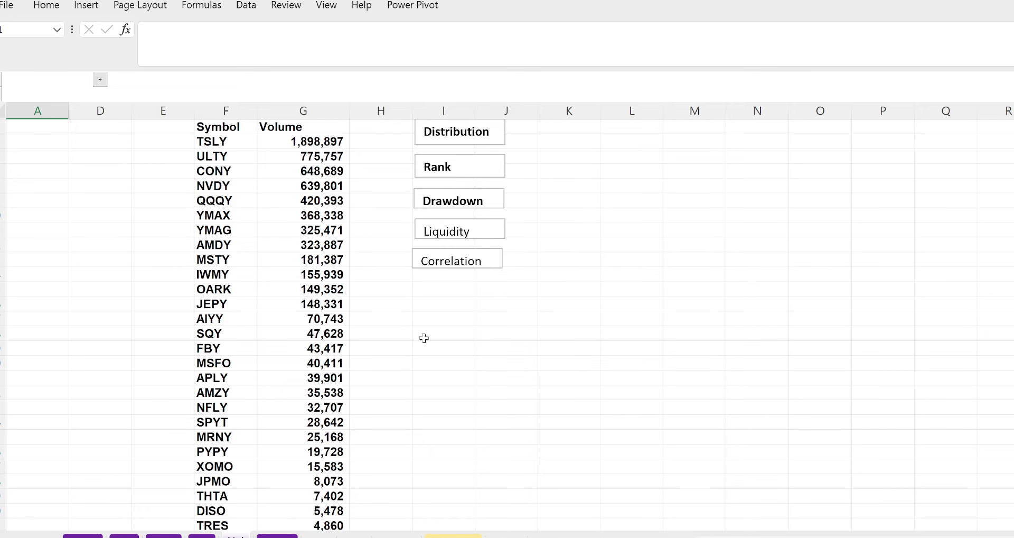
pyautogui.scroll(-1, 424, 338)
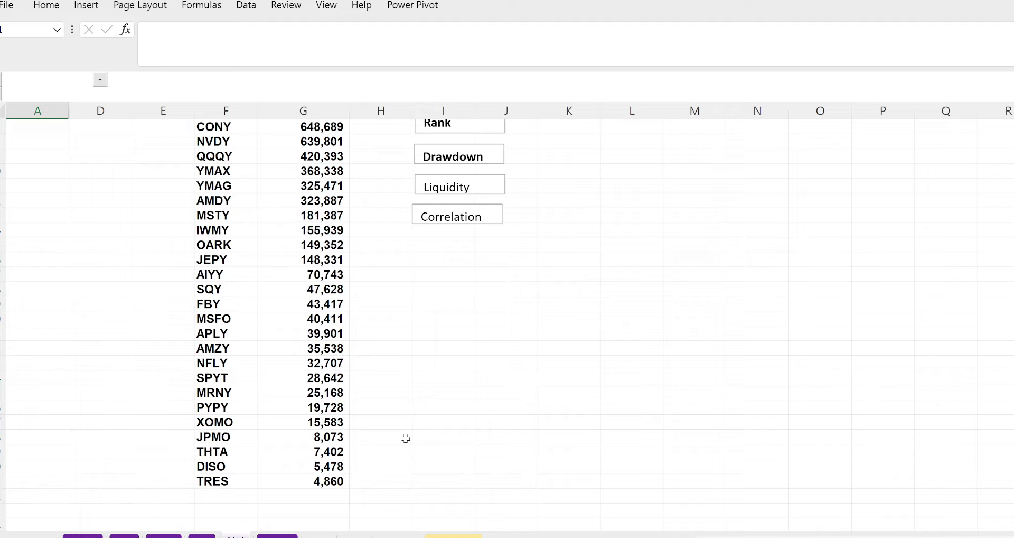
# Step: Open the Correlation sheet and review each fund's correlation with QQQY from TRES down to SPYT
pyautogui.click(449, 215)
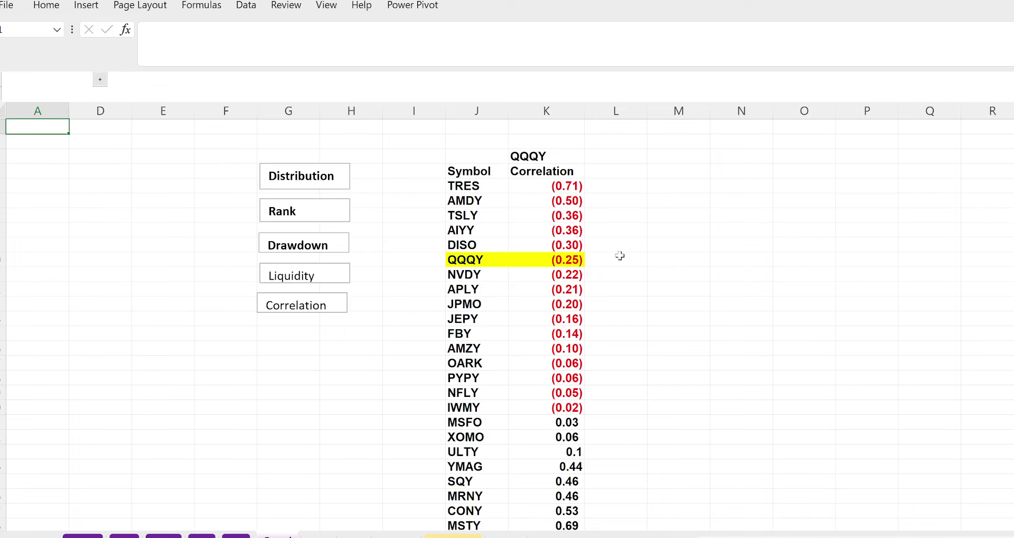
pyautogui.scroll(-2, 620, 256)
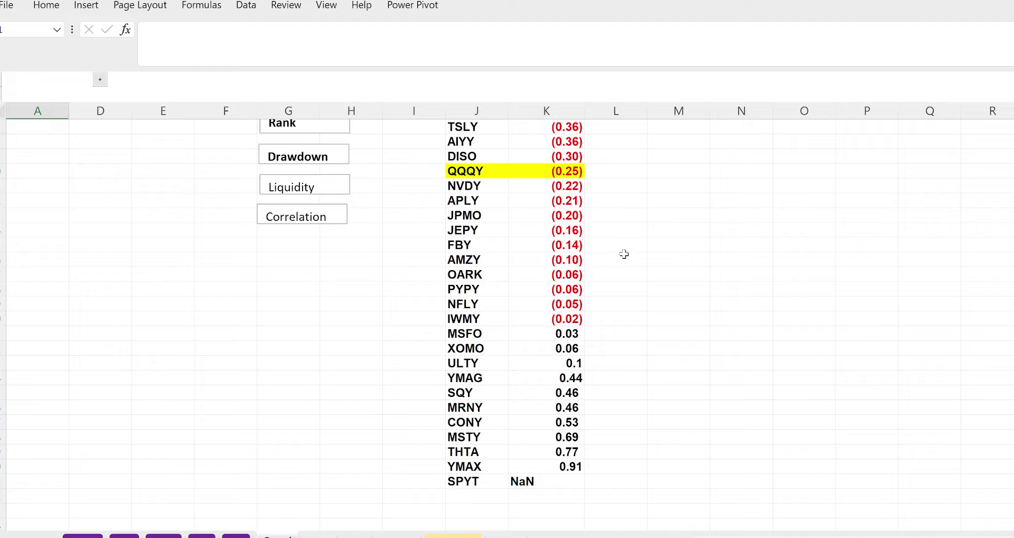
pyautogui.scroll(-1, 623, 254)
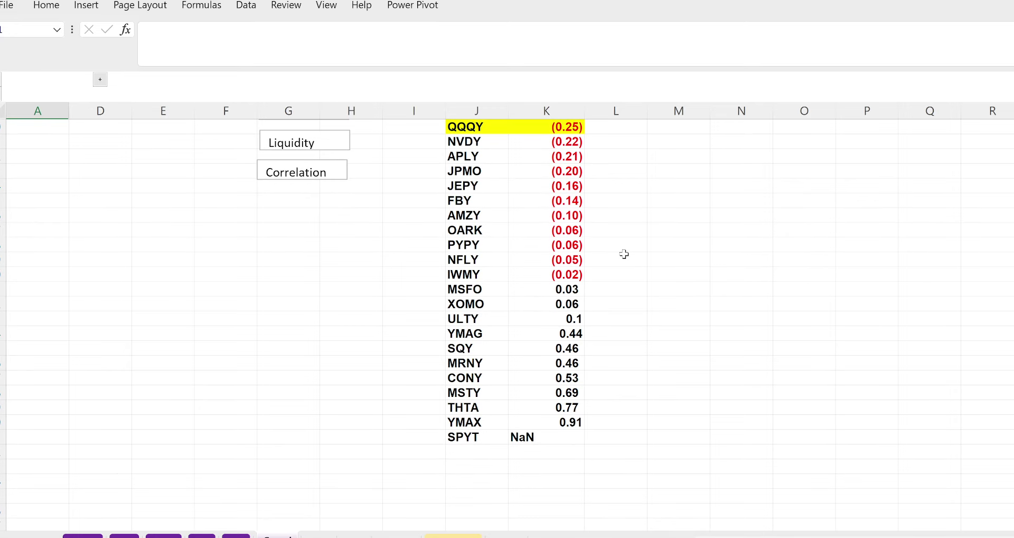